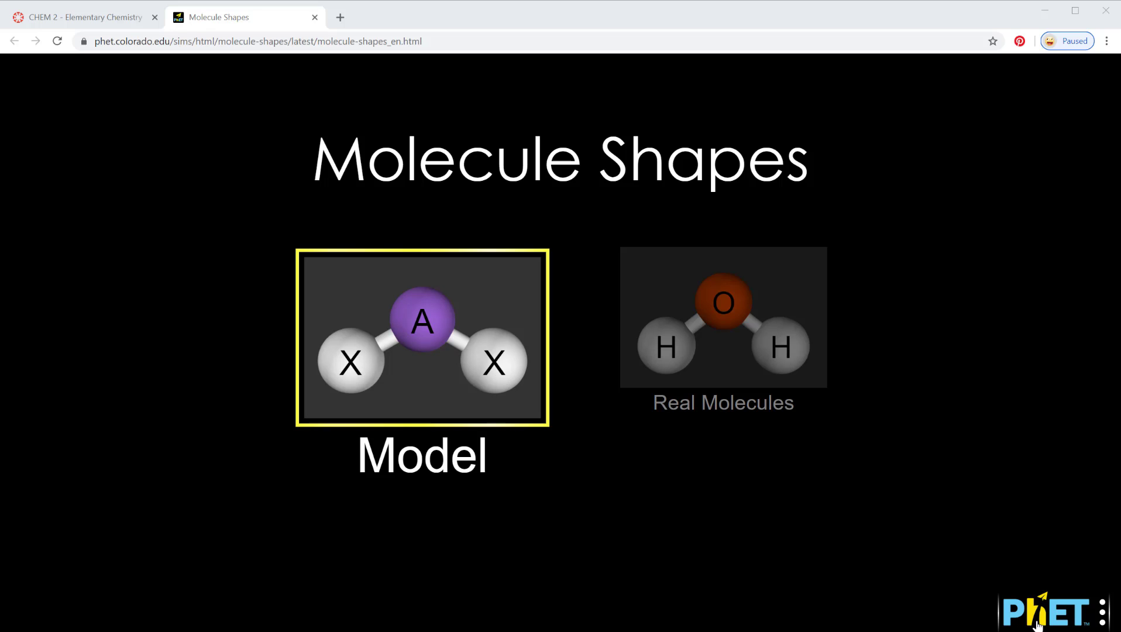
On the Model screen, rebuild the central atom with two single-bonded atoms in a line
left_click(453, 404)
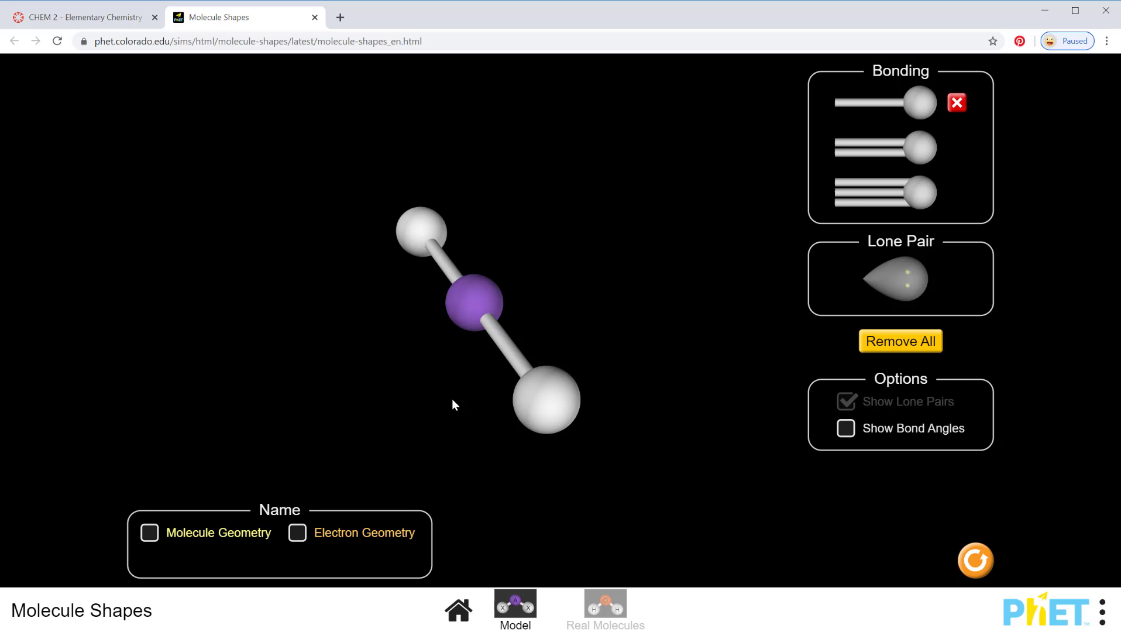
left_click_drag(543, 408, 647, 294)
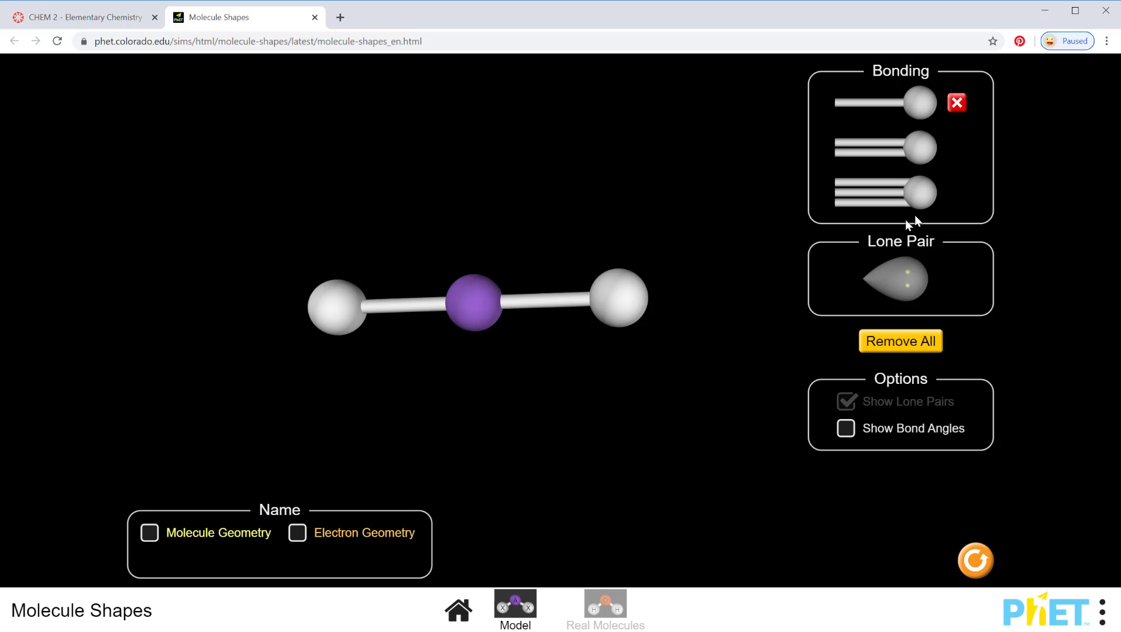
left_click(902, 343)
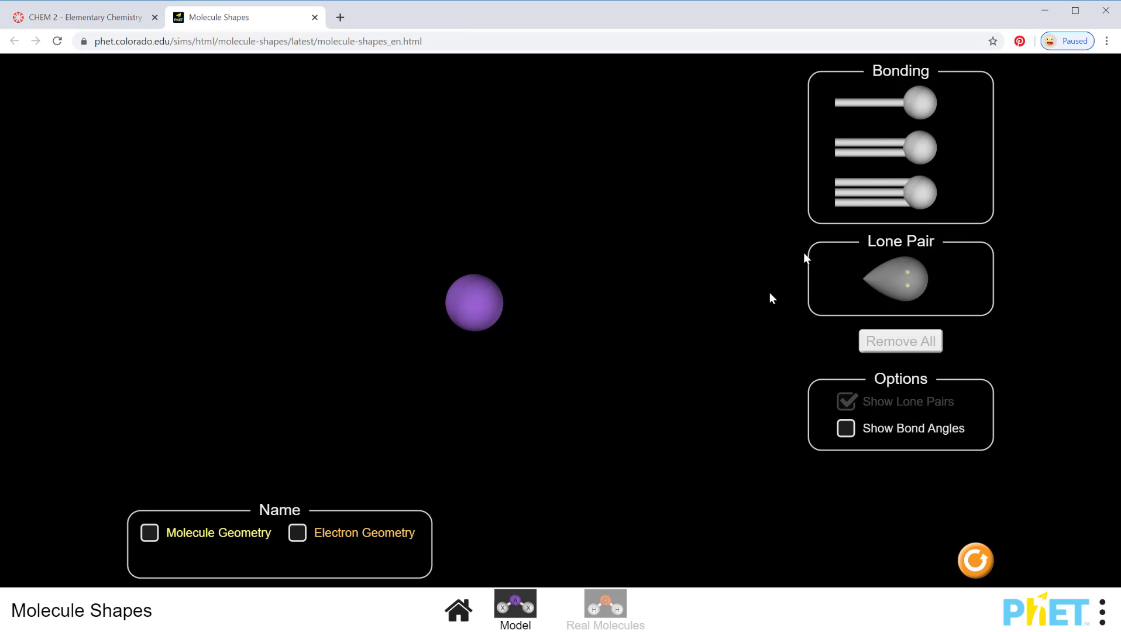
left_click(899, 104)
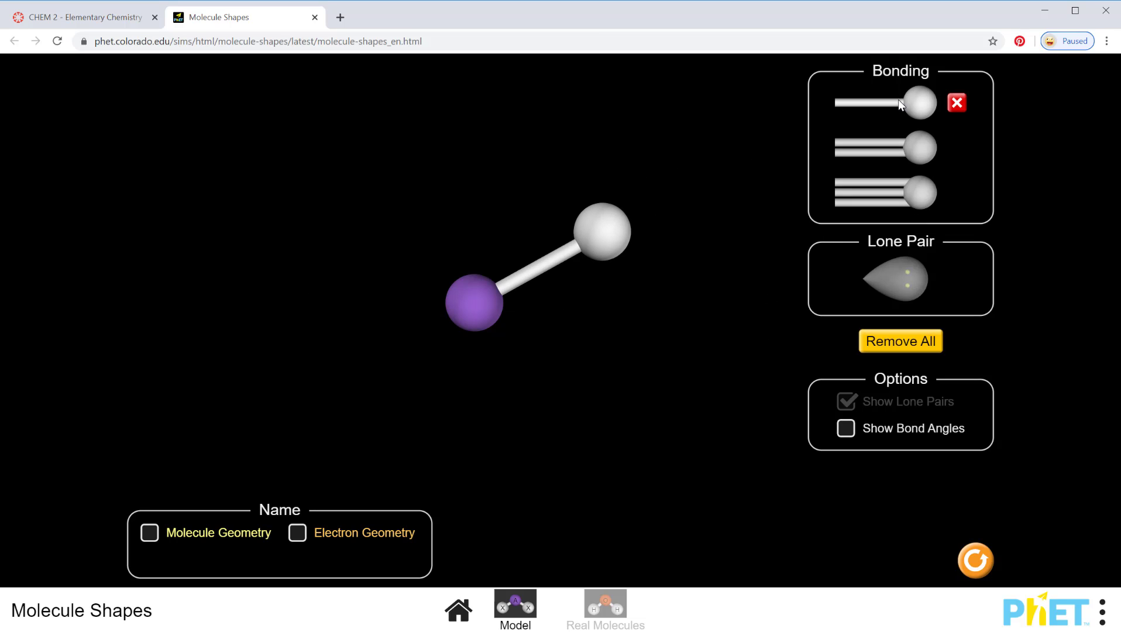
left_click(898, 103)
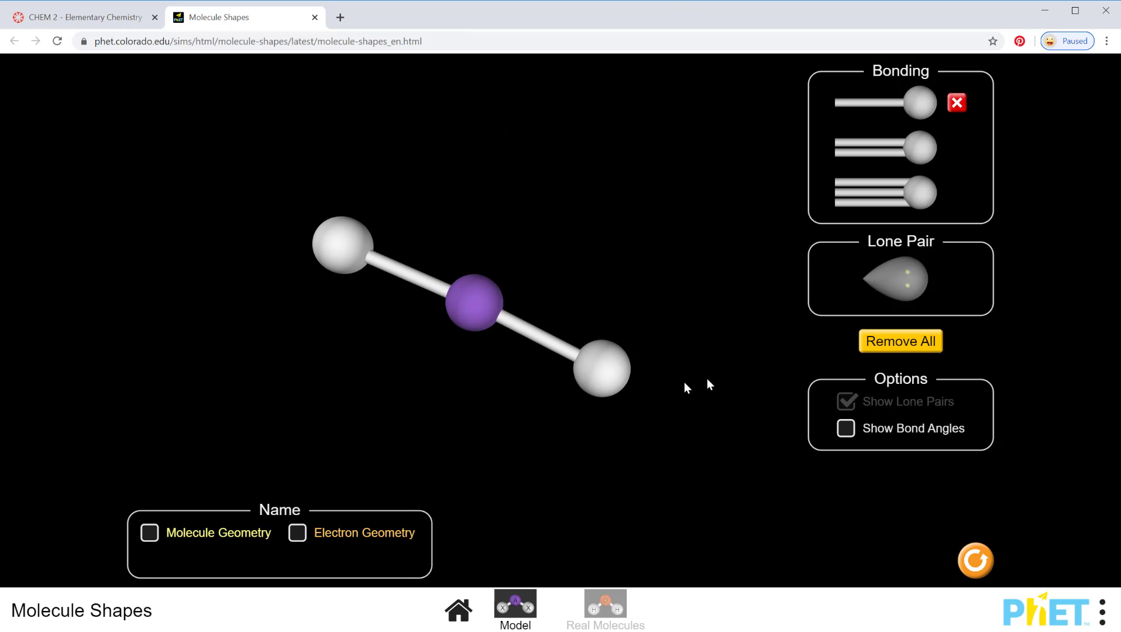
left_click_drag(614, 387, 662, 323)
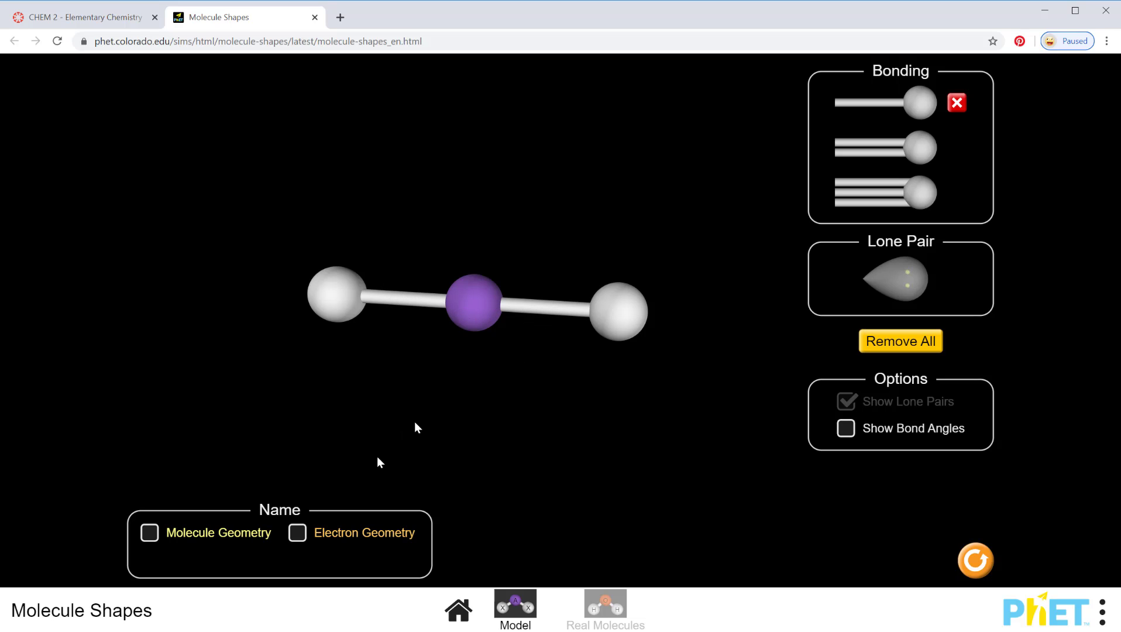
Show the Linear molecule and electron geometry names and the 180.0° bond angle
left_click(298, 534)
left_click(151, 533)
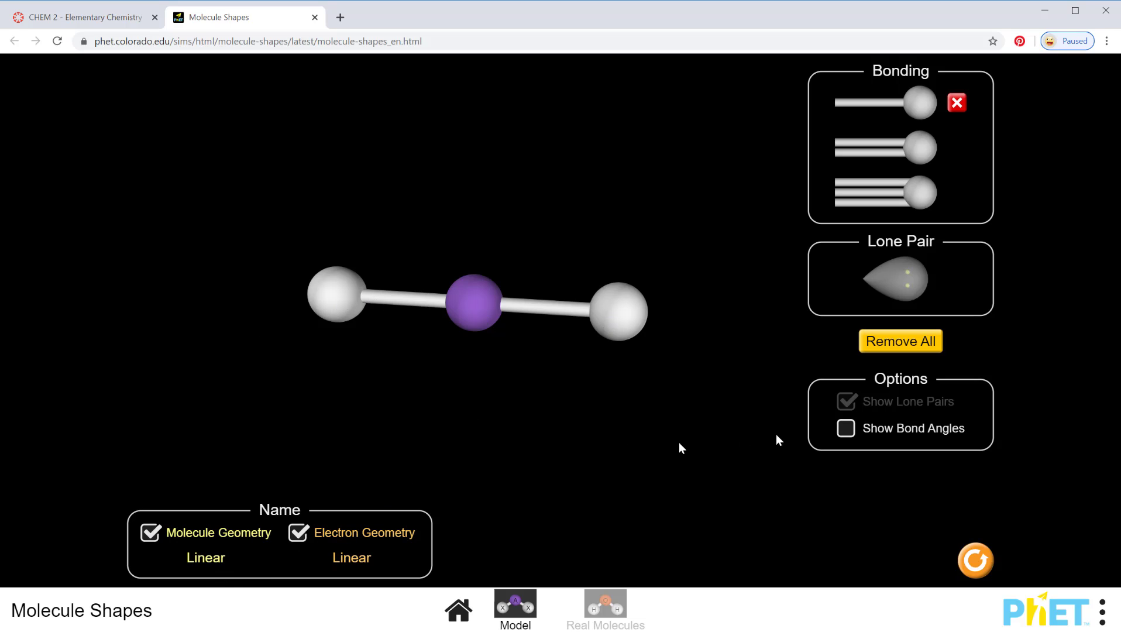
left_click(847, 429)
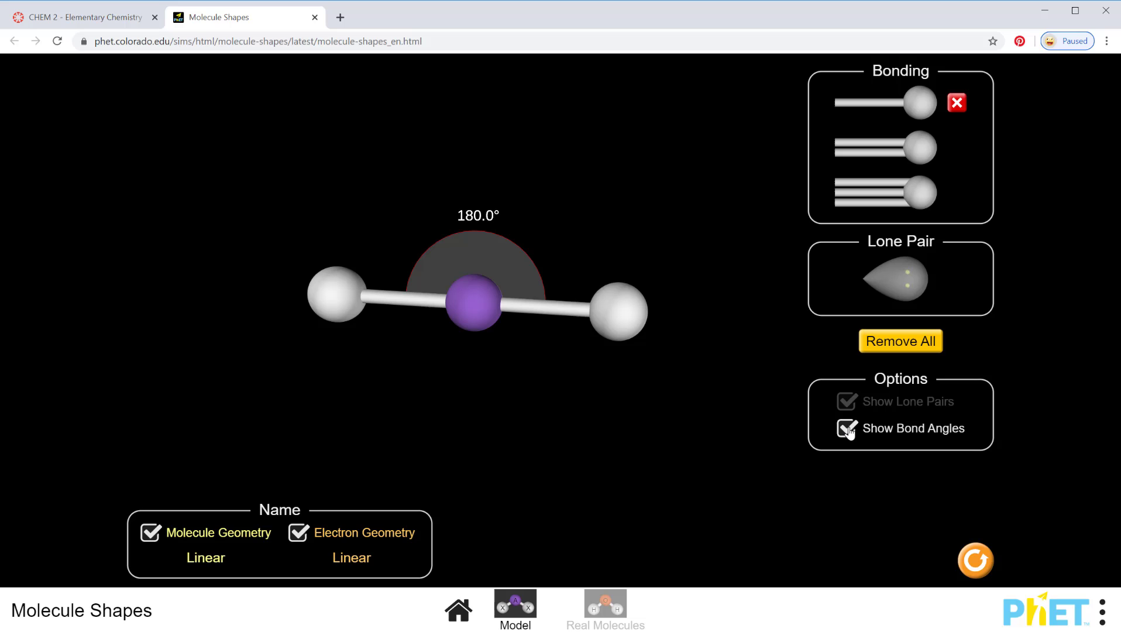
Replace the single bonds with two double-bonded atoms, test the angle, and hide bond angles
left_click(890, 346)
left_click(908, 150)
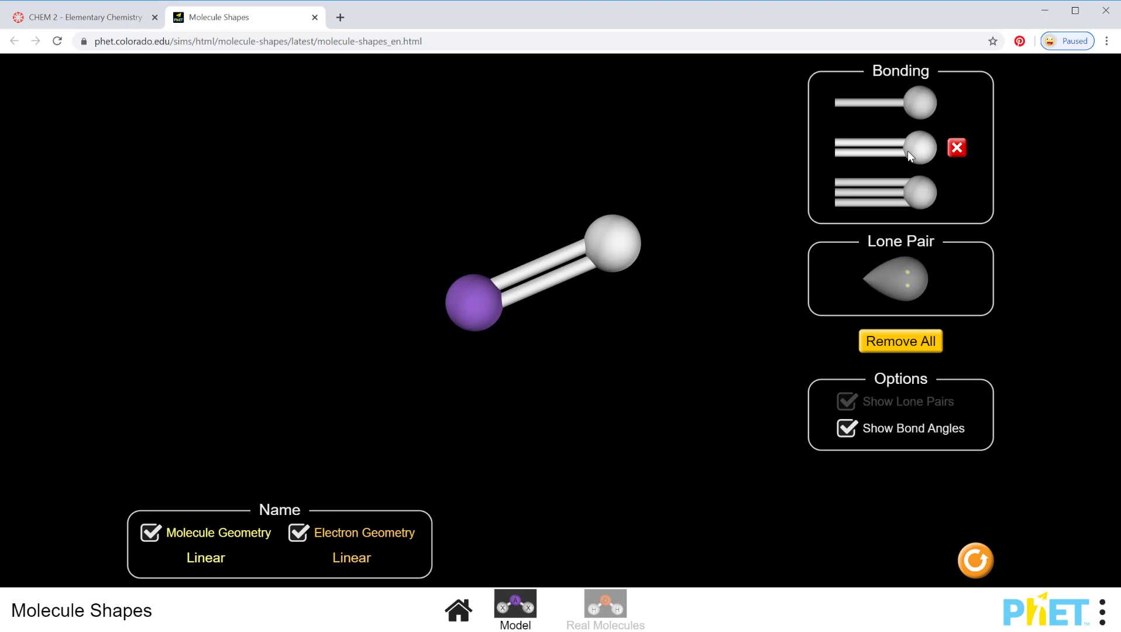
left_click(908, 151)
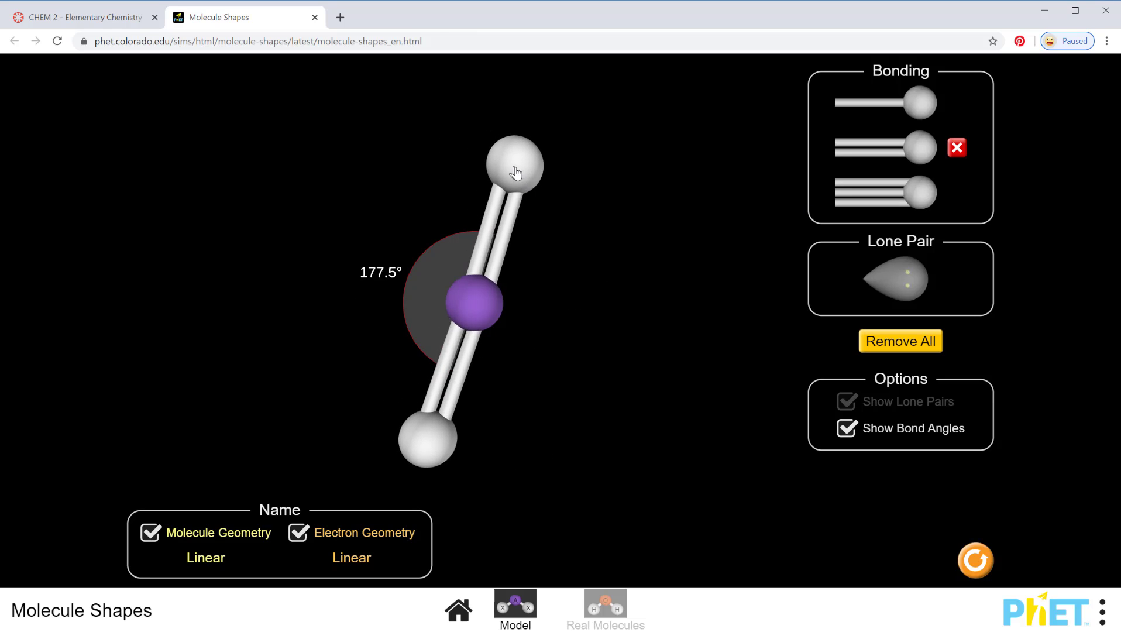
left_click_drag(515, 172, 621, 317)
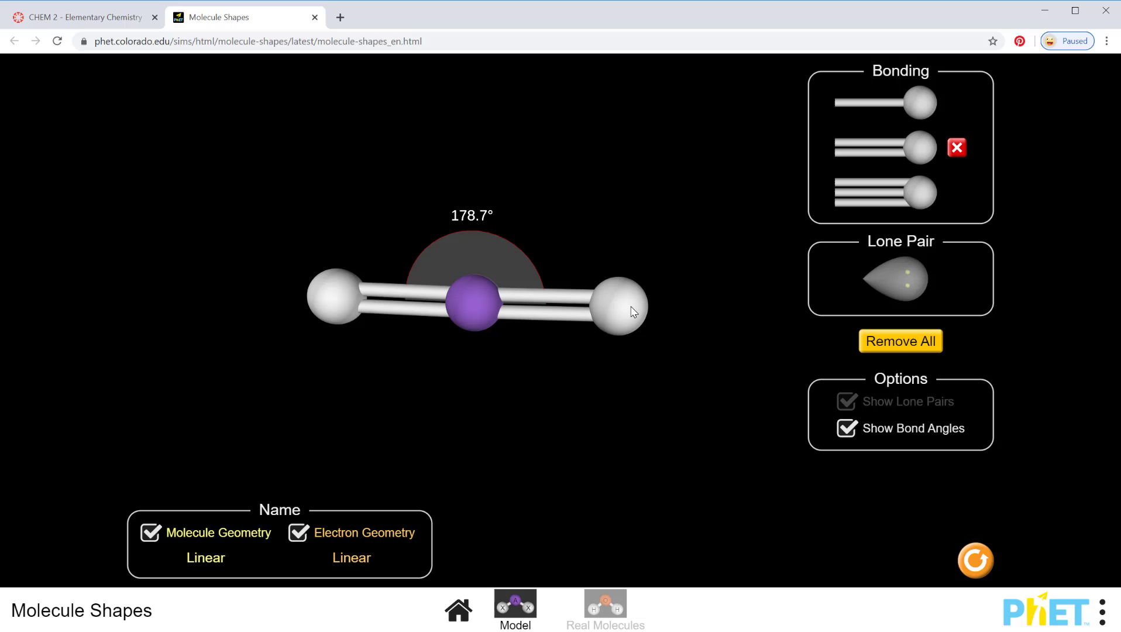
left_click(850, 436)
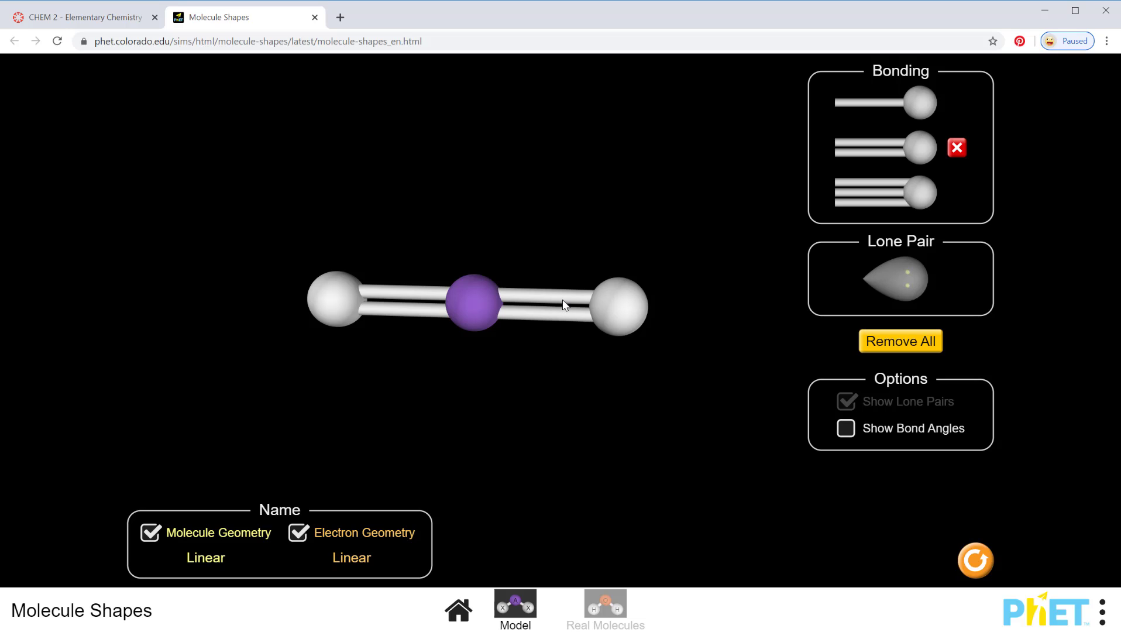
Clear the model, then add three lone pairs and remove them again
left_click(875, 341)
left_click(886, 293)
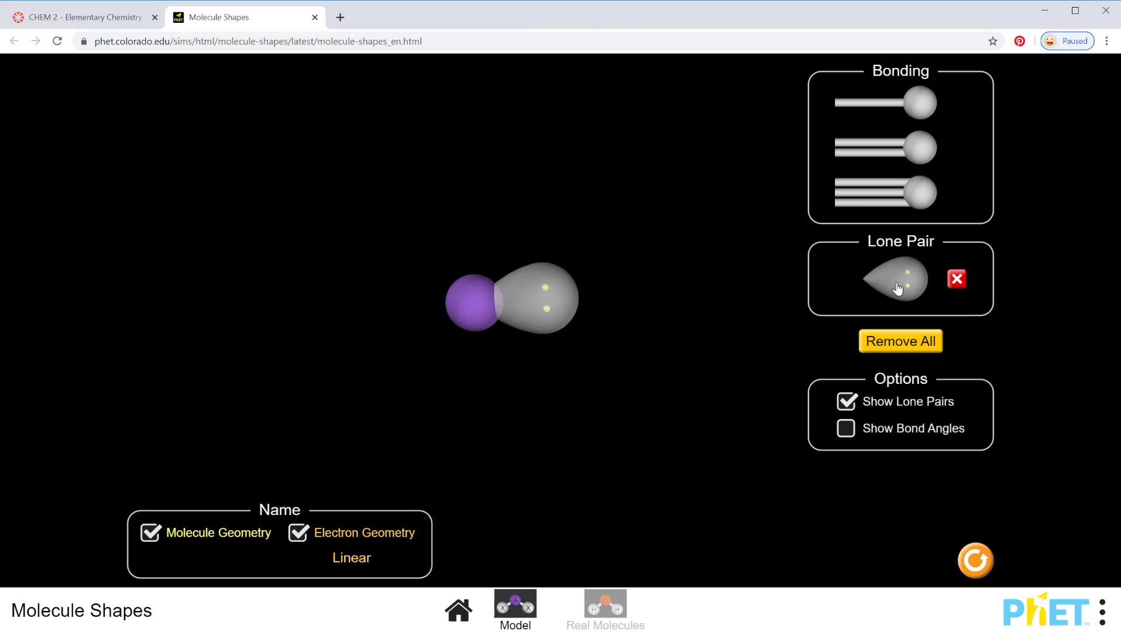
left_click(898, 286)
left_click(896, 282)
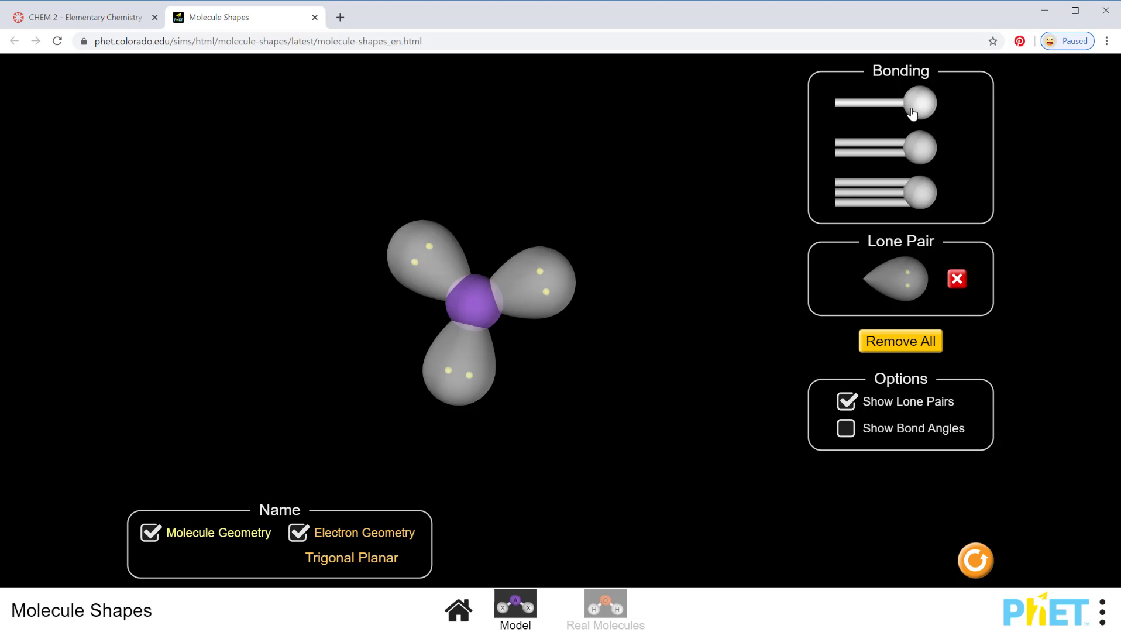
left_click(954, 285)
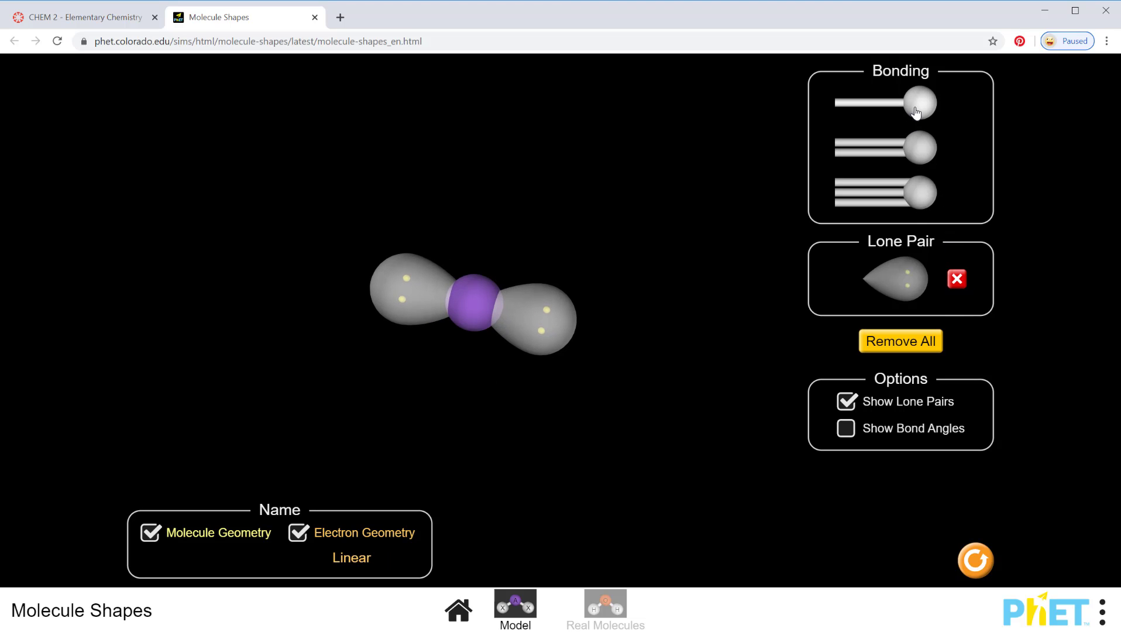
left_click(957, 279)
left_click(957, 280)
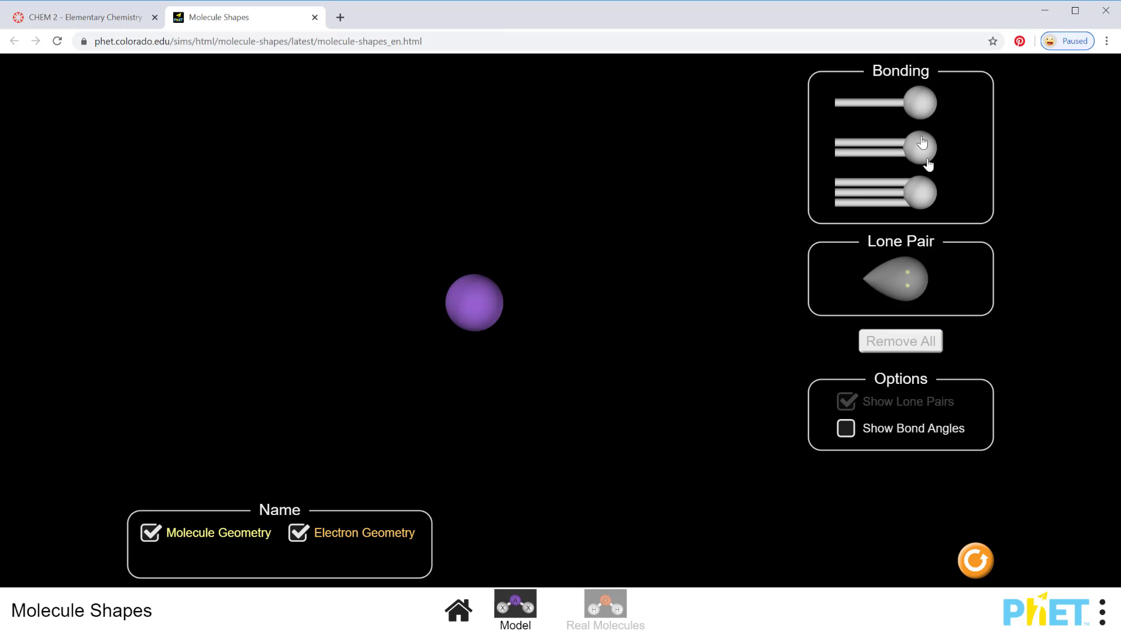
Attach three single-bonded atoms, turn the molecule face-on, and show the 120.0° angles
left_click(913, 106)
left_click(913, 105)
left_click(914, 106)
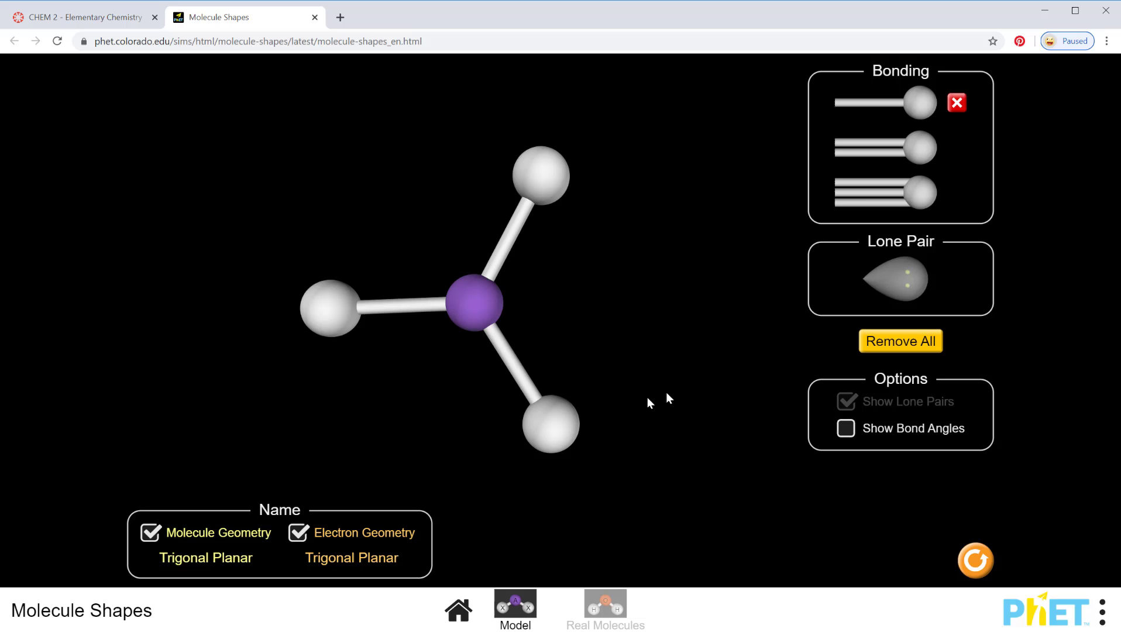
left_click_drag(569, 430, 473, 305)
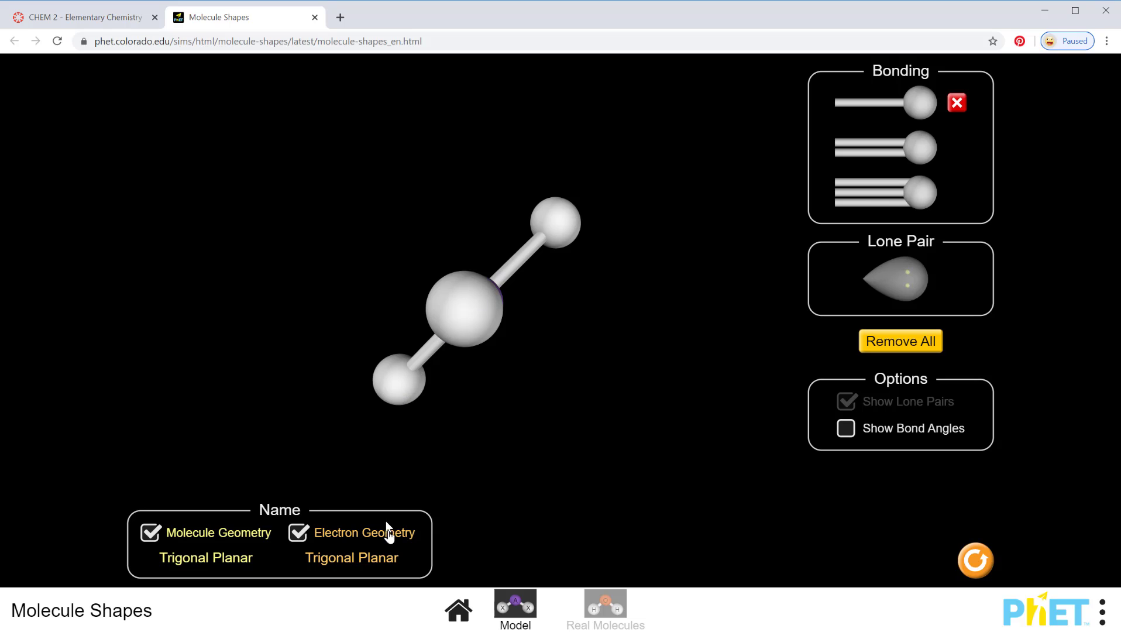
left_click_drag(481, 338, 579, 404)
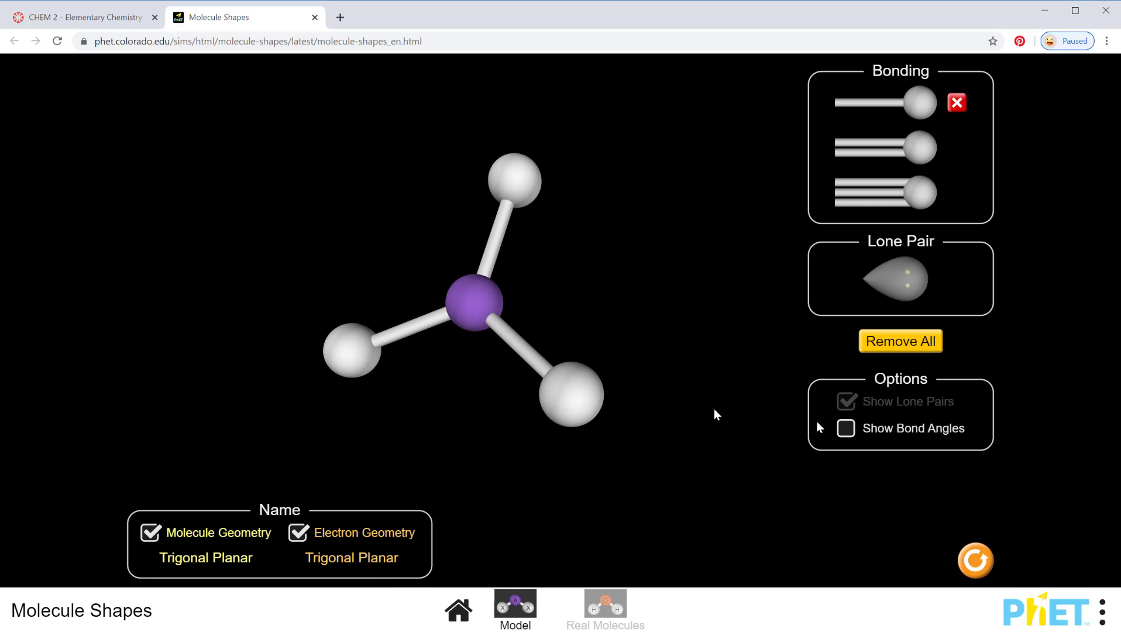
left_click(846, 429)
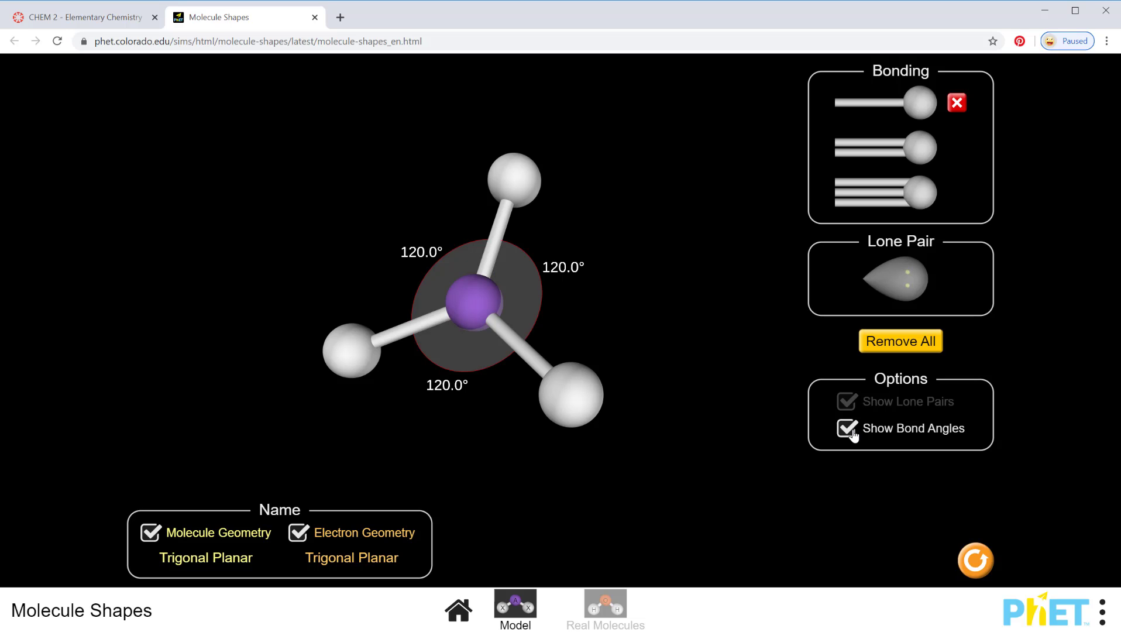
Hide bond angles and swap one single-bonded atom for a lone pair, giving a Bent shape
left_click(853, 433)
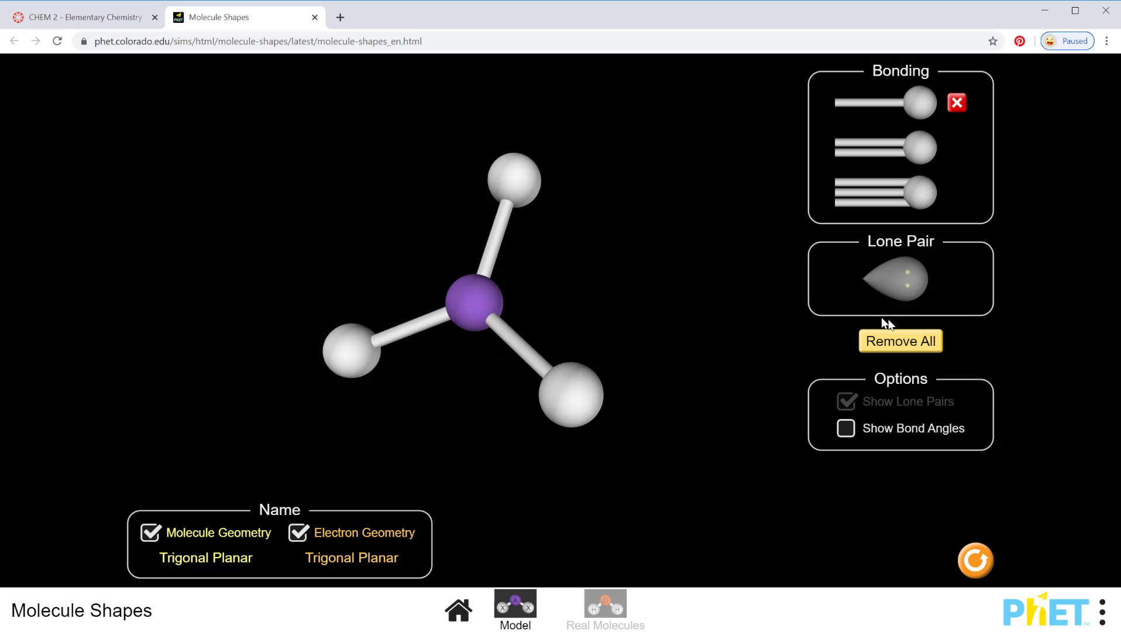
left_click(957, 103)
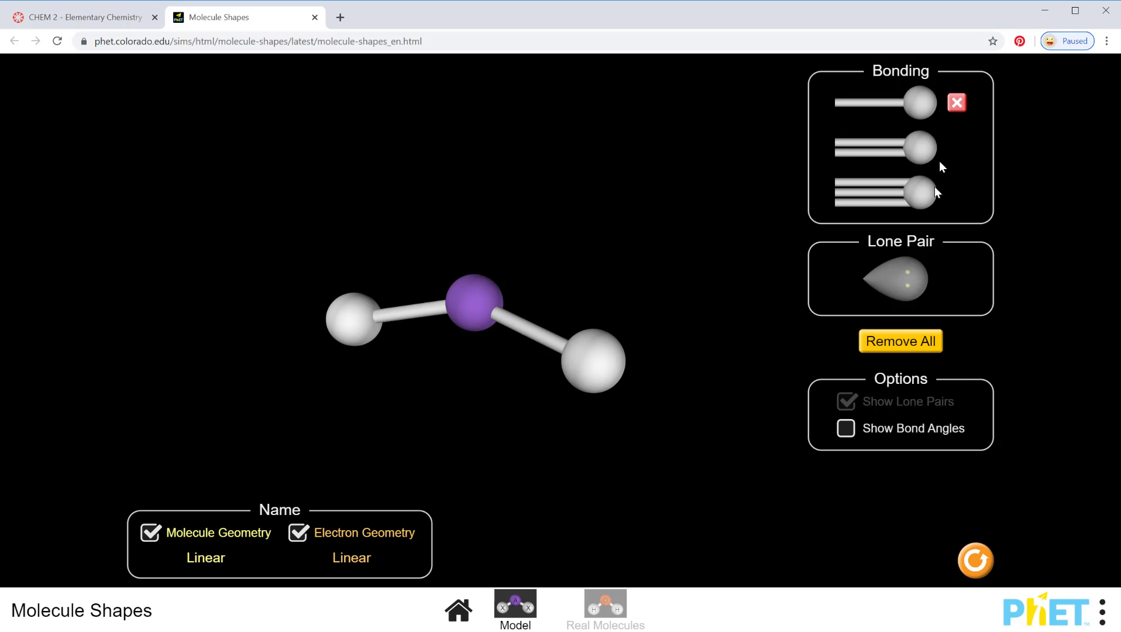
left_click(910, 278)
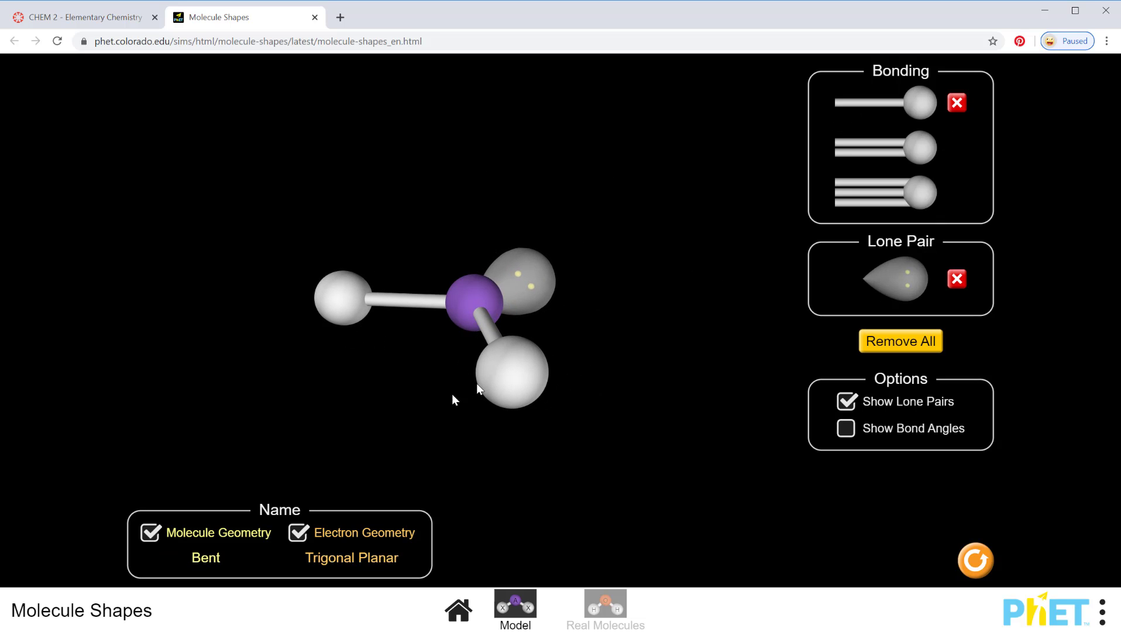
left_click_drag(507, 385, 519, 473)
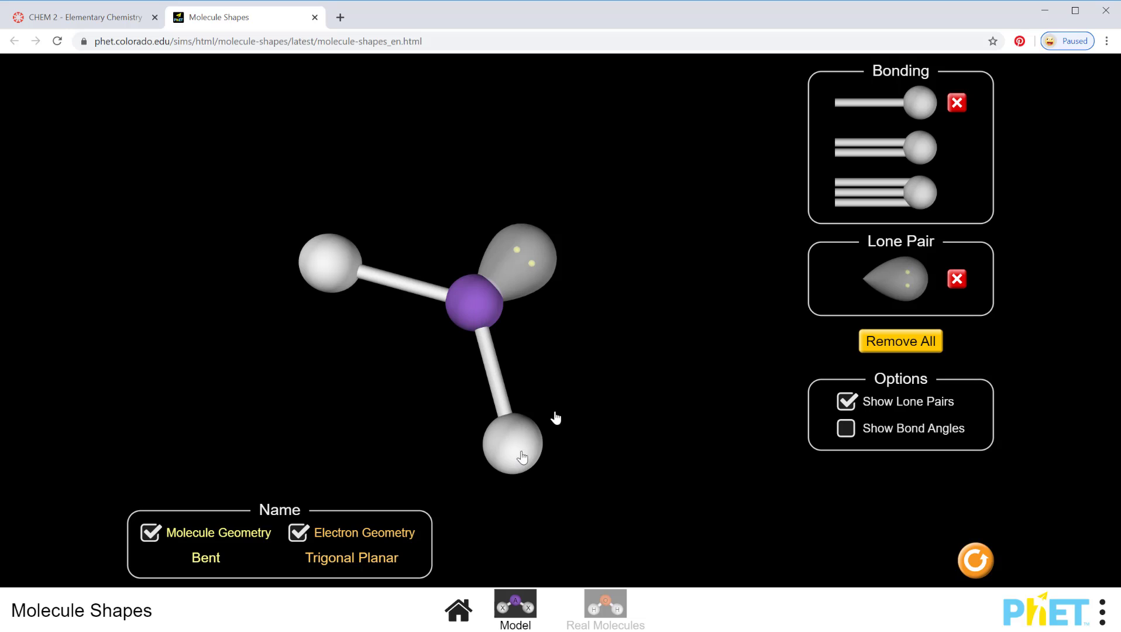
Clear the model and give the central atom four lone pairs, rotating to view them
left_click(910, 350)
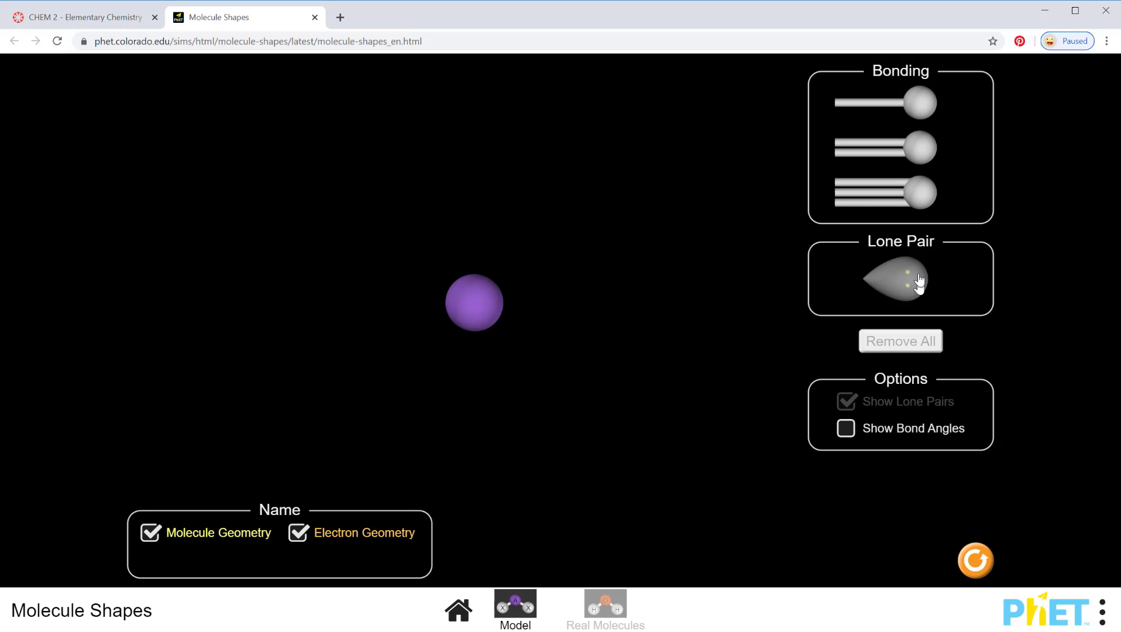
left_click(894, 287)
left_click(894, 288)
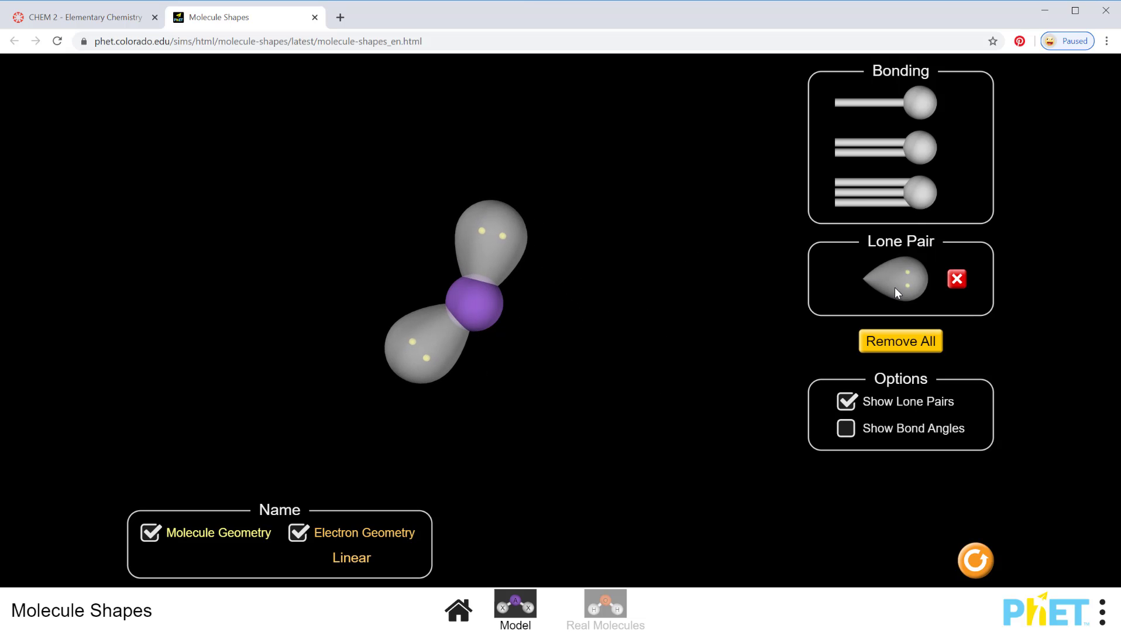
left_click(894, 287)
left_click(894, 288)
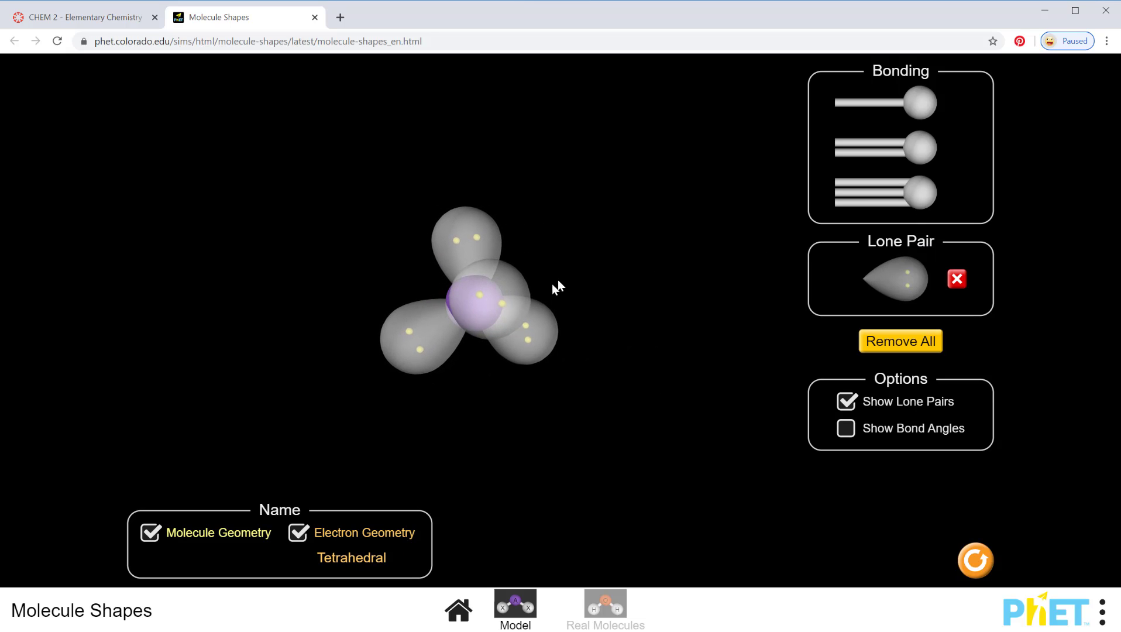
left_click_drag(495, 288, 444, 233)
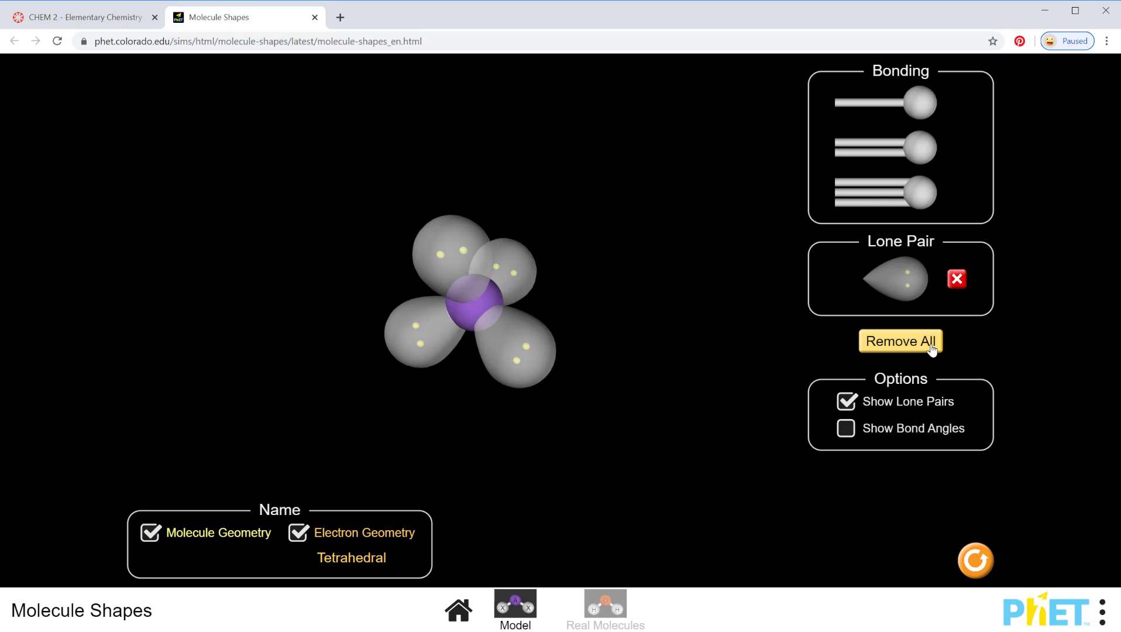
Replace the lone pairs with four single-bonded atoms and rotate the Tetrahedral molecule
left_click(910, 342)
left_click(913, 103)
left_click(913, 103)
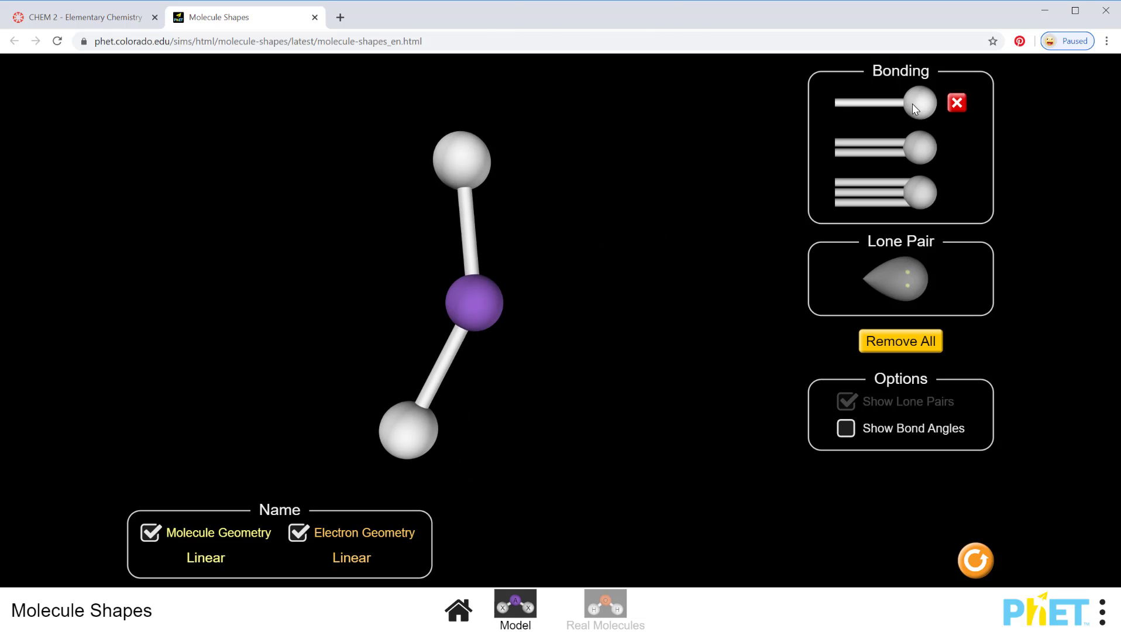
left_click(913, 104)
left_click(913, 104)
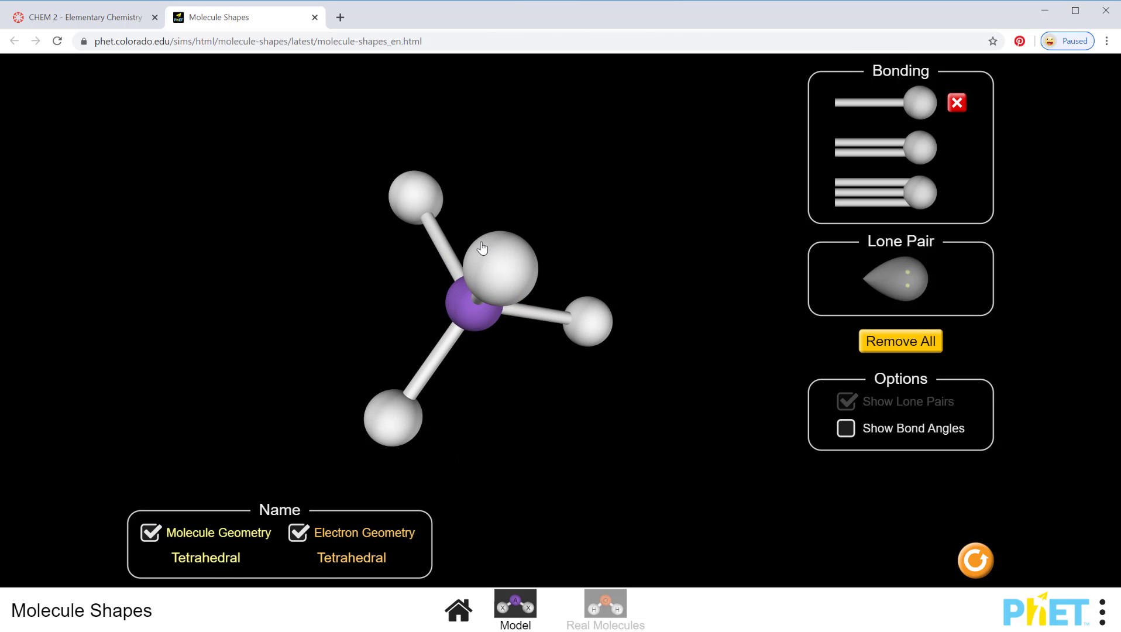
left_click_drag(483, 250, 506, 160)
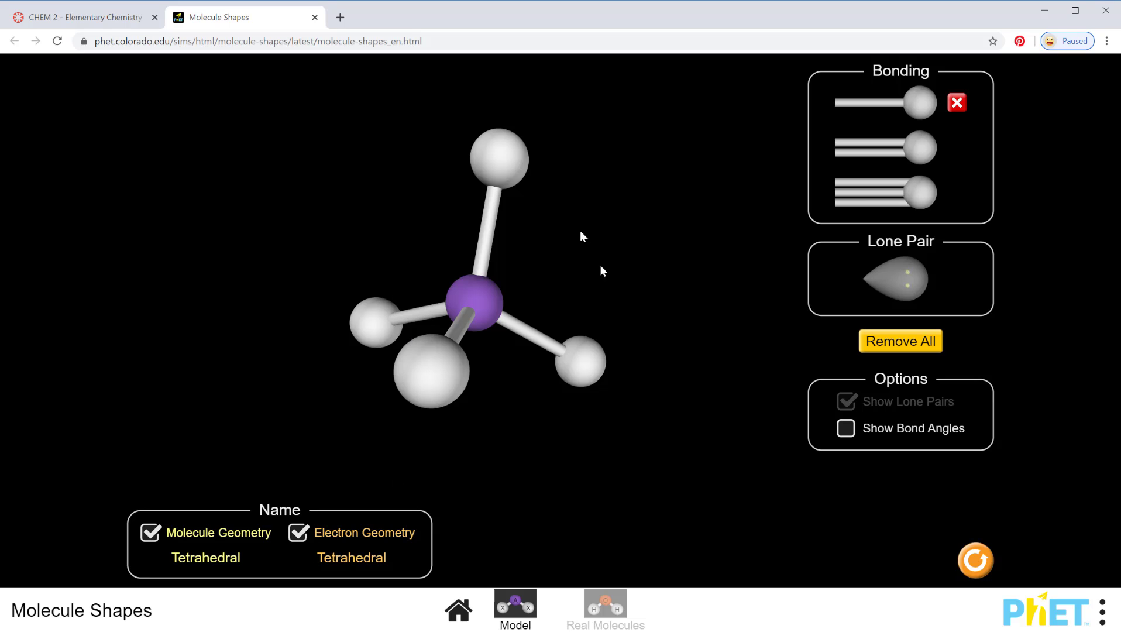
Swap one single-bonded atom for a lone pair, making the model Trigonal Pyramidal
left_click(957, 103)
left_click(900, 285)
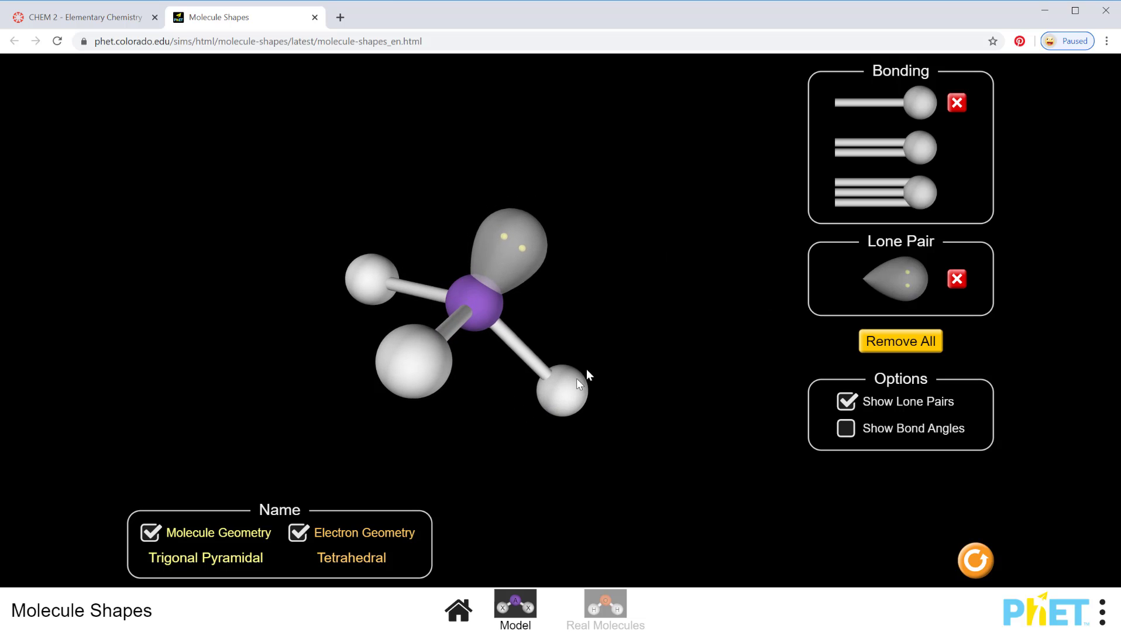
left_click_drag(577, 379, 404, 365)
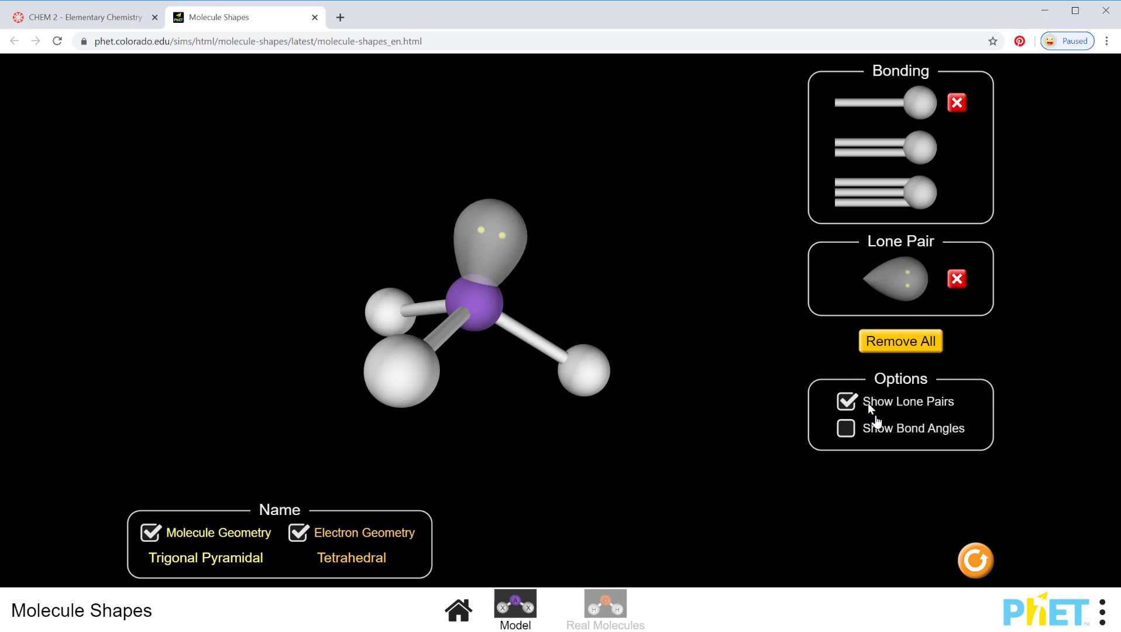
Show the 109.5° bond angles, hide them again, and view H2O in Real Molecules
left_click(852, 429)
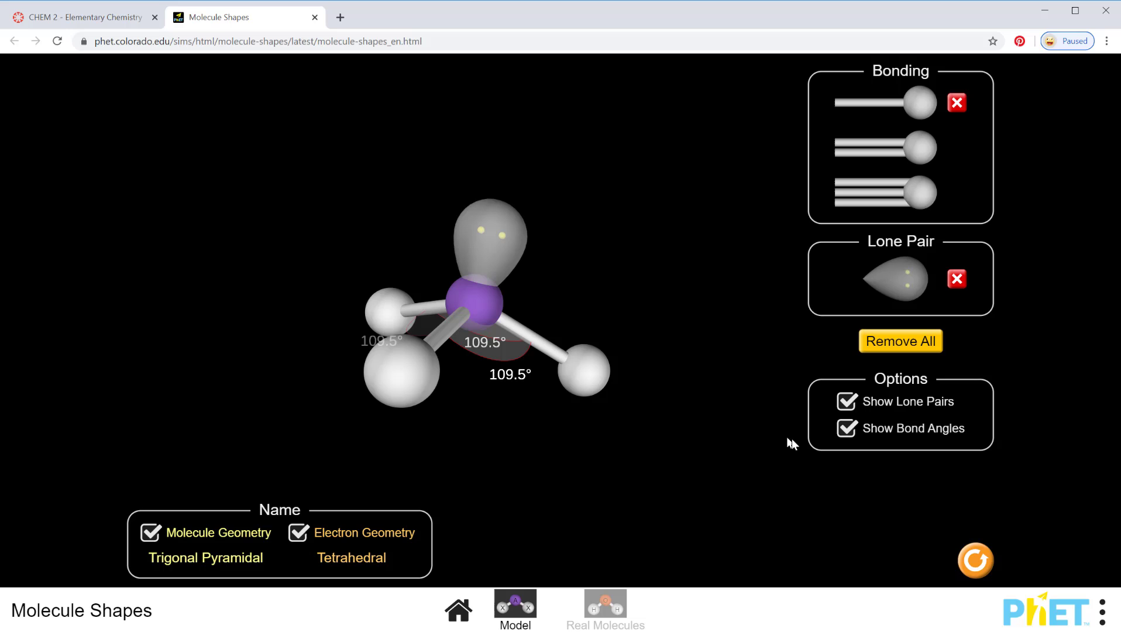
left_click(847, 429)
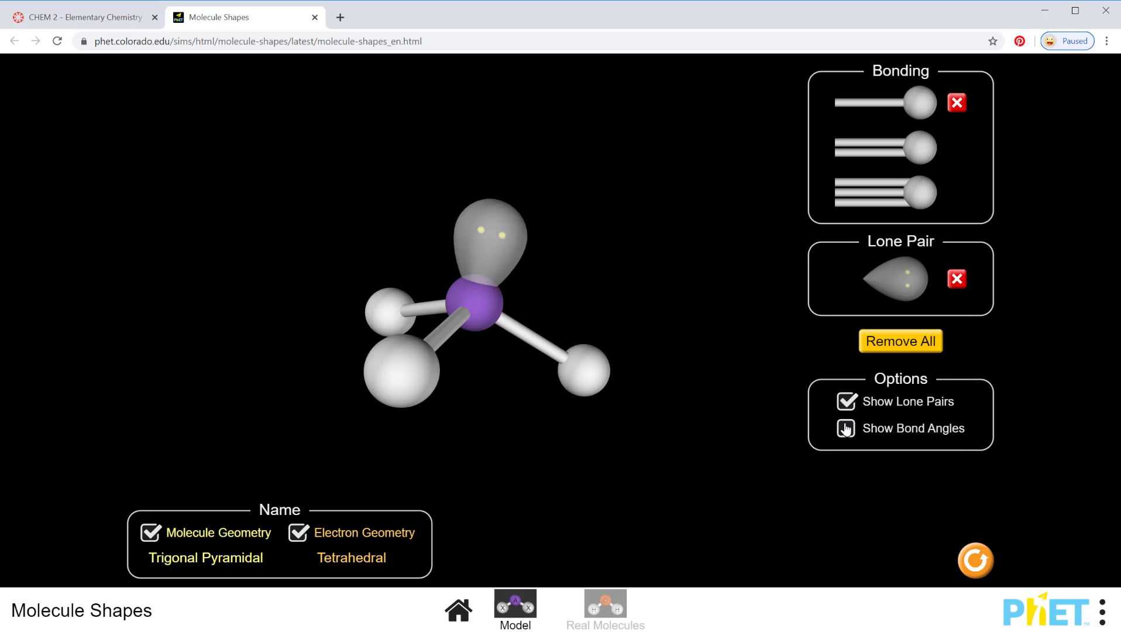
left_click(610, 606)
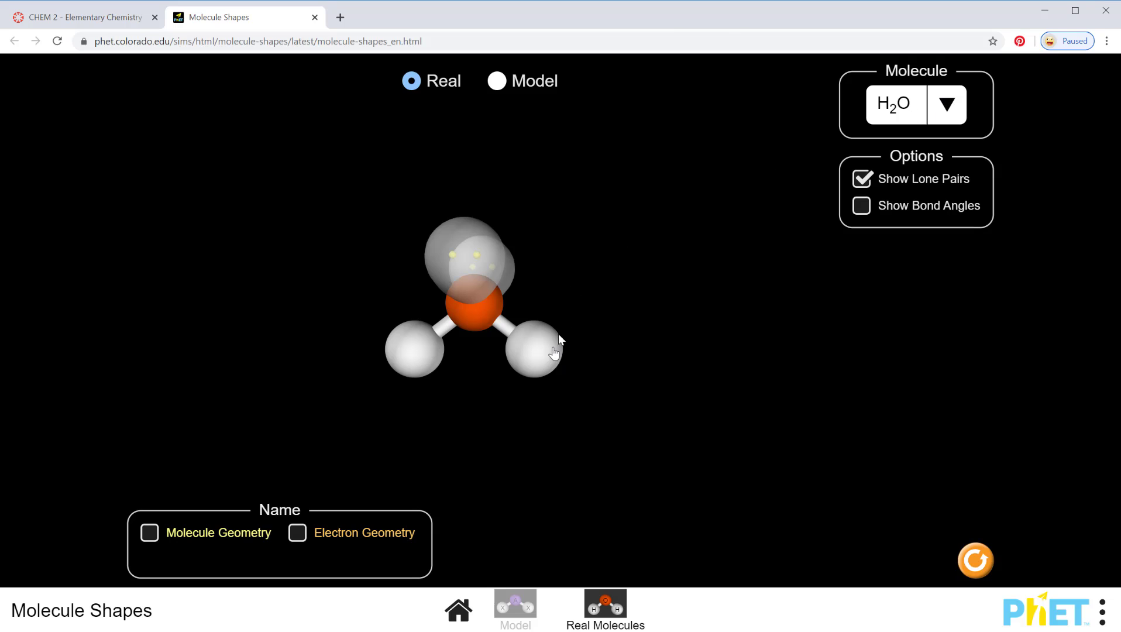
left_click_drag(542, 350, 436, 376)
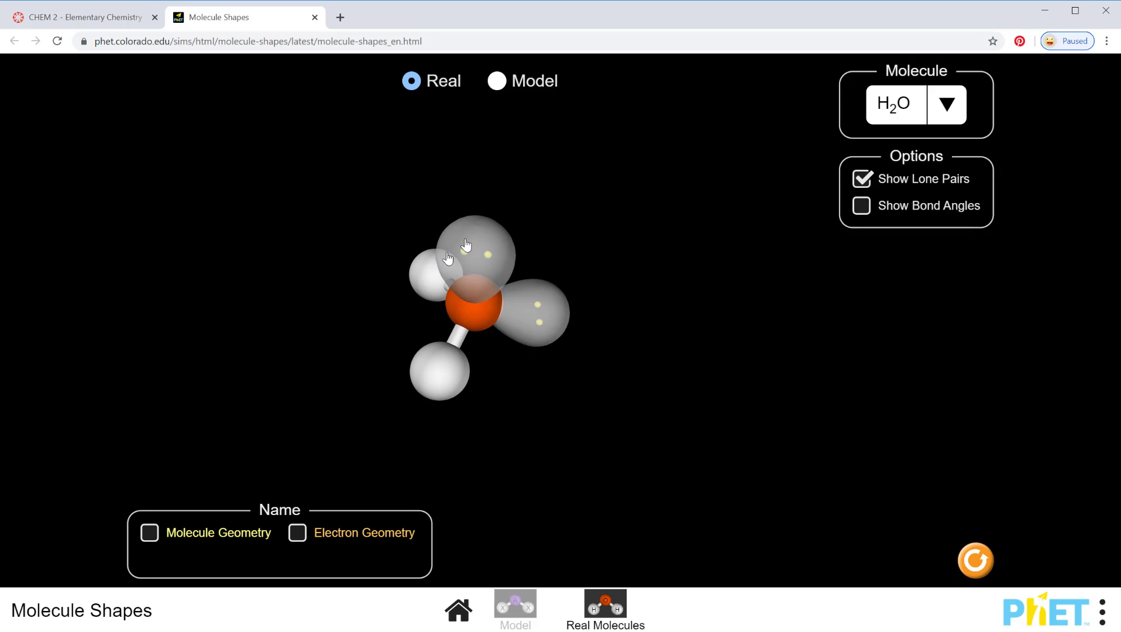
left_click_drag(474, 249, 528, 232)
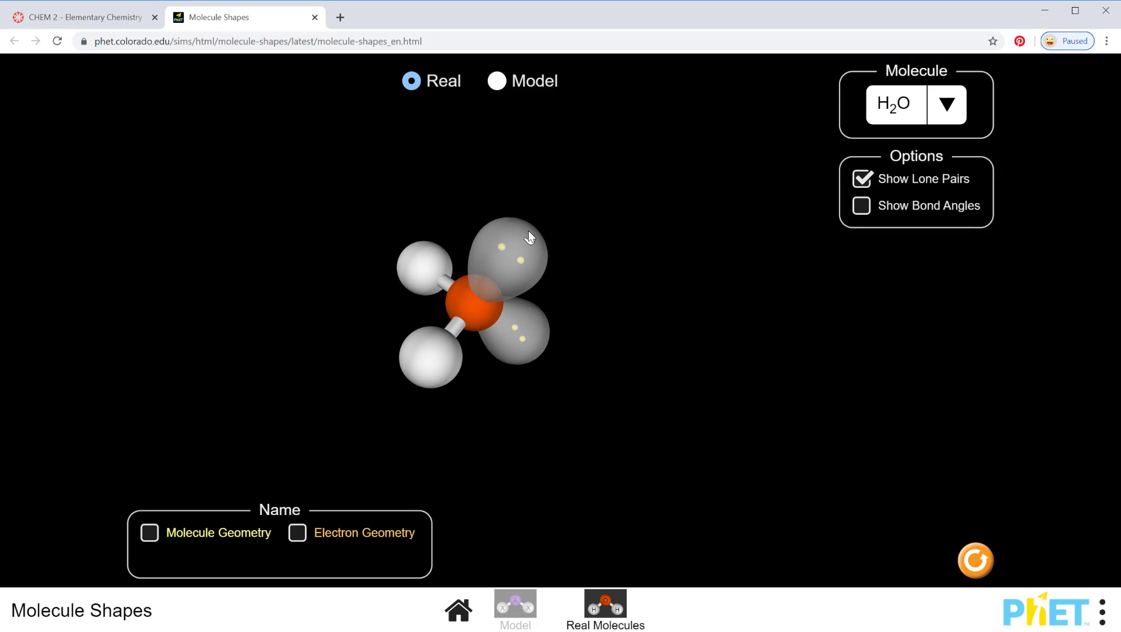
left_click_drag(530, 234, 510, 200)
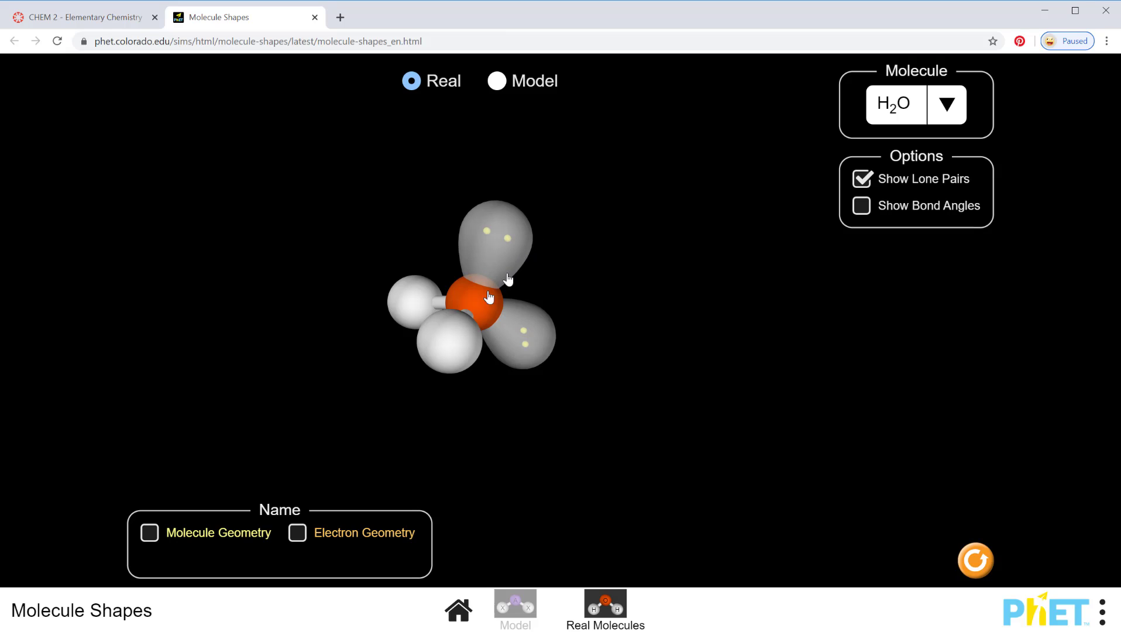
left_click_drag(489, 299, 587, 337)
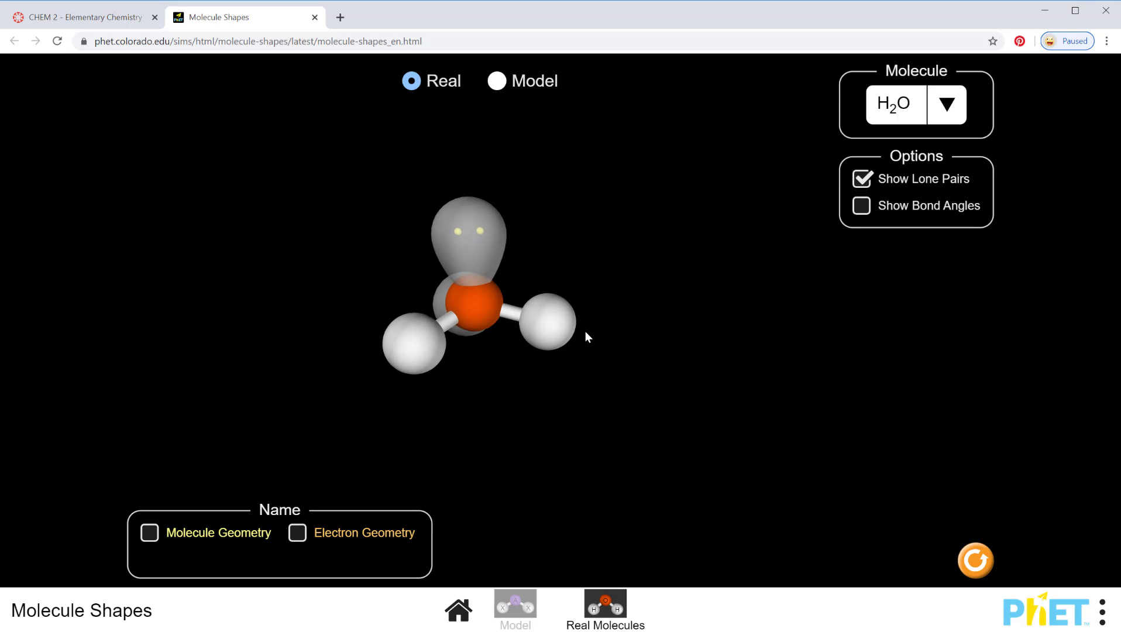